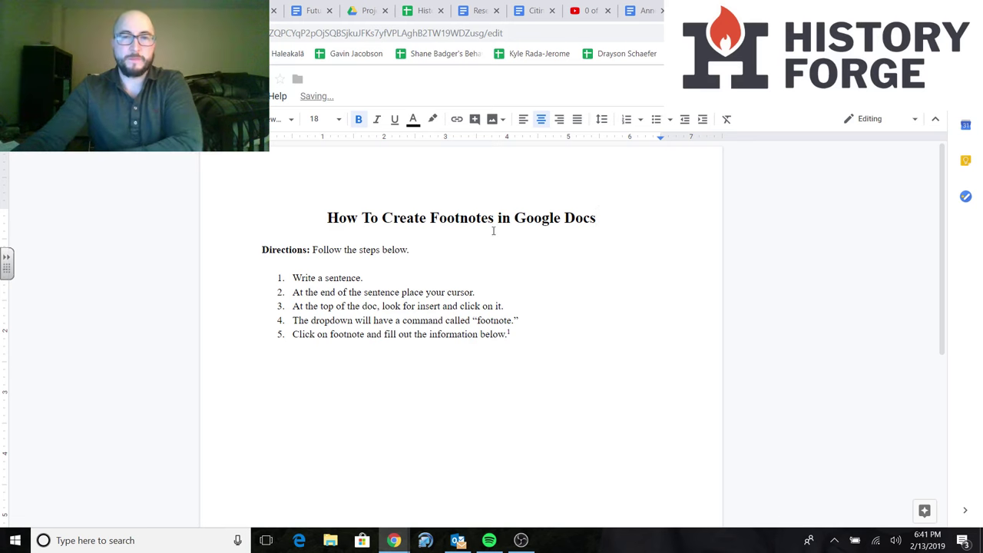
# - Switch to the thesis chapter document, go to the first page's footnotes, and enlarge the browser zoom to 150%
pyautogui.click(493, 306)
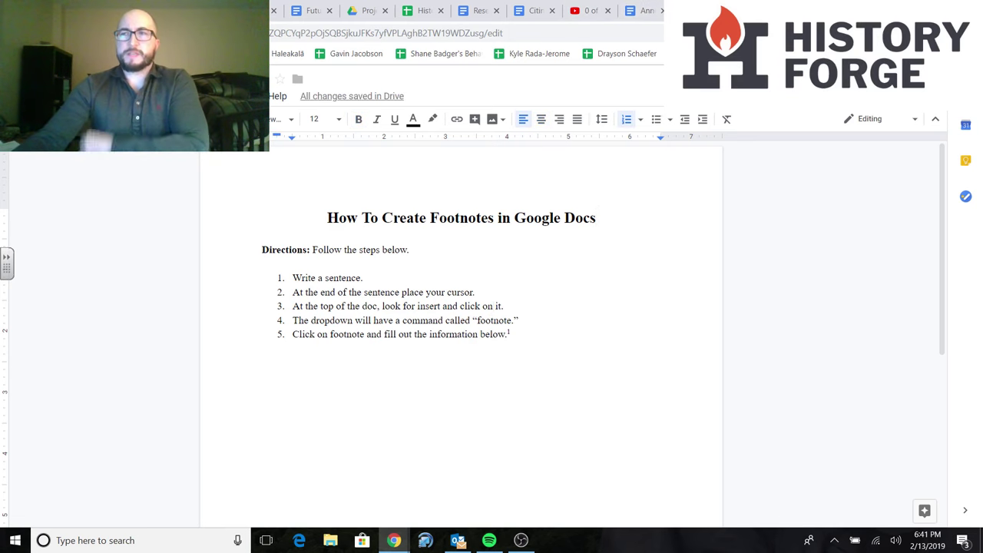
pyautogui.hotkey('ctrl', 'Tab')
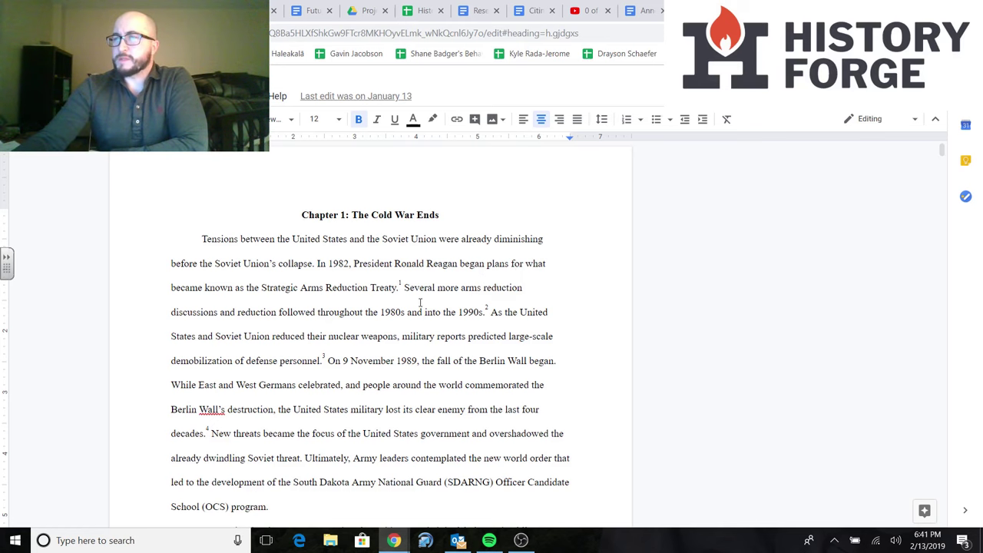
pyautogui.scroll(-5, 420, 302)
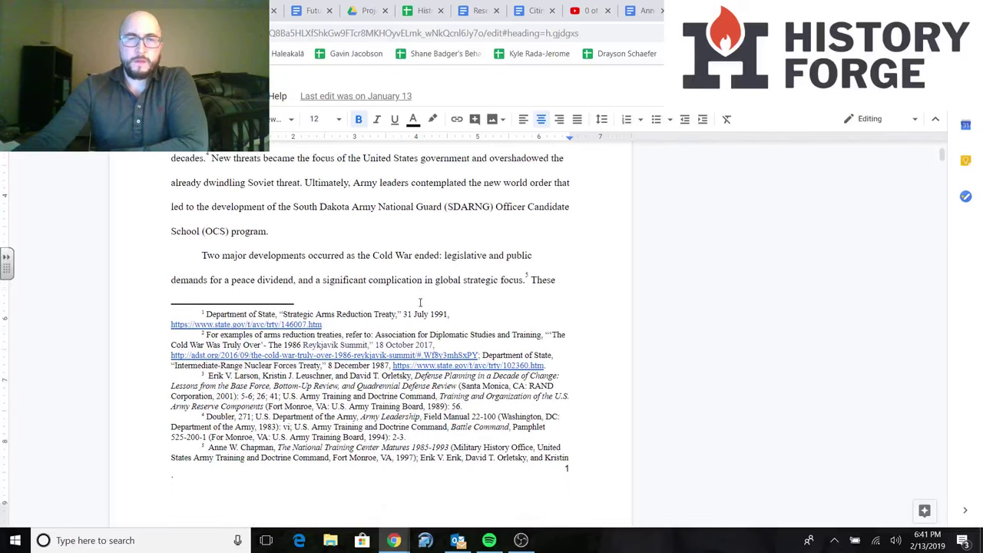
pyautogui.scroll(-1, 420, 302)
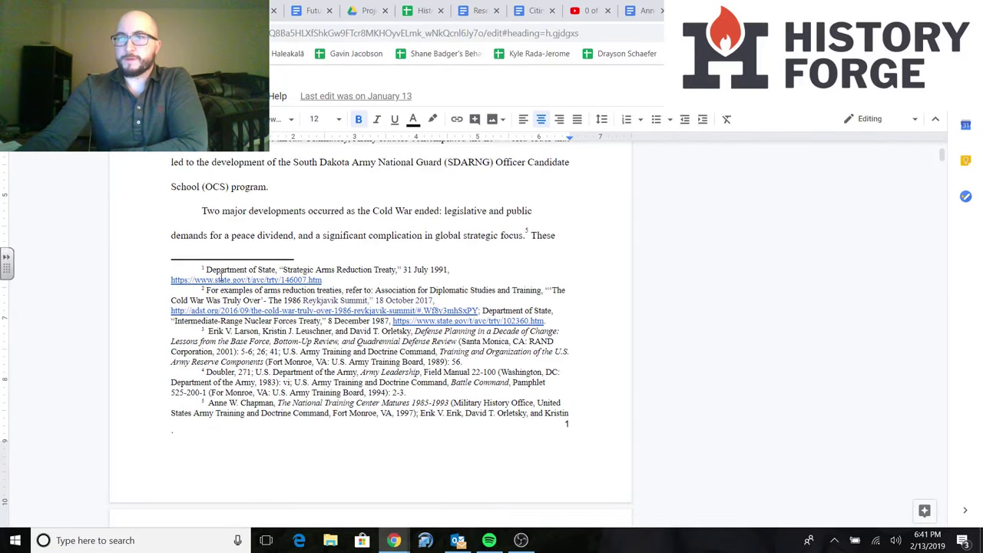
pyautogui.click(969, 33)
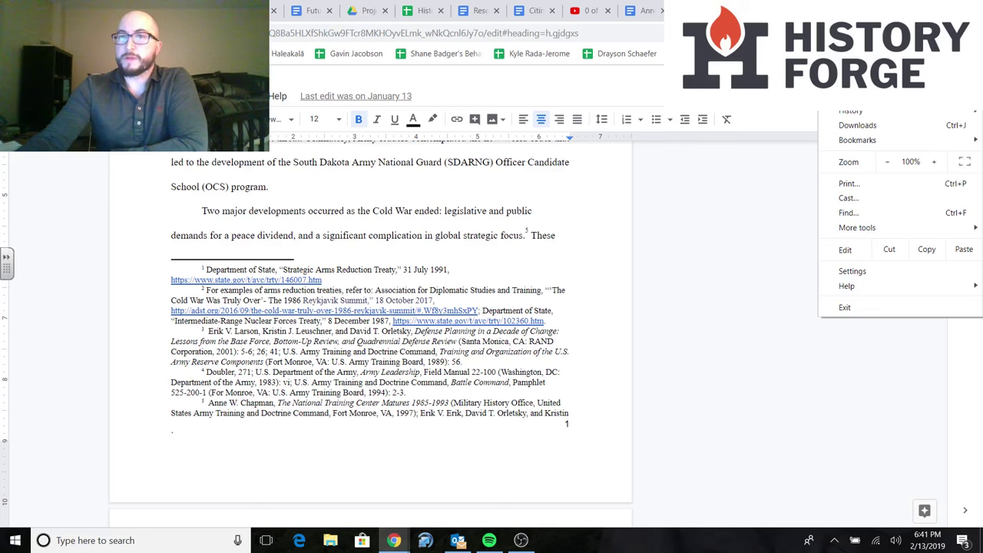
pyautogui.click(936, 163)
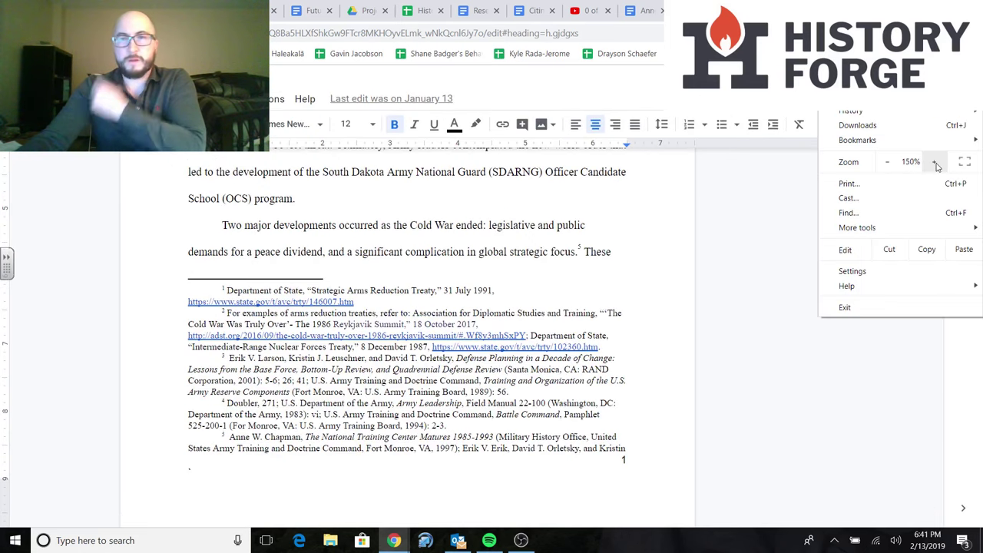
pyautogui.click(936, 163)
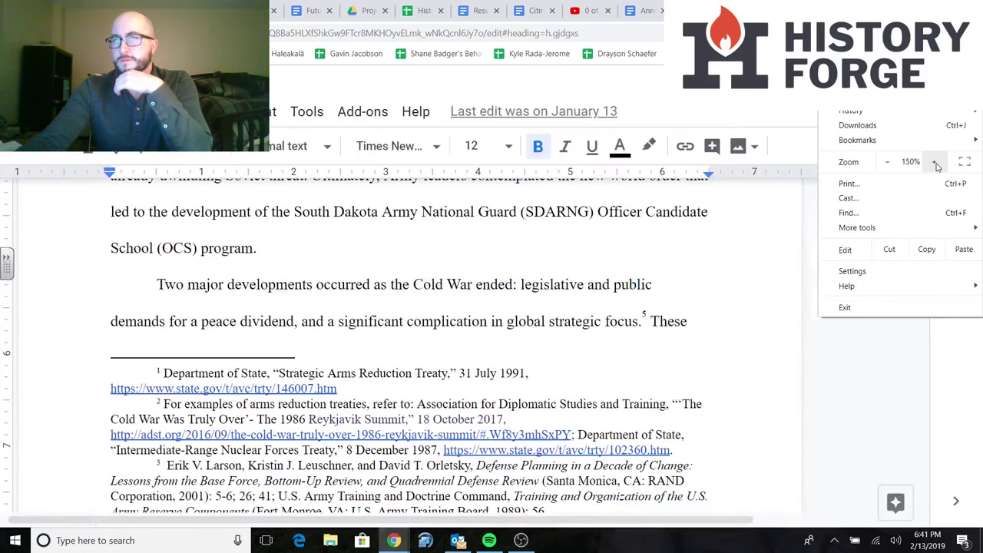
pyautogui.click(632, 256)
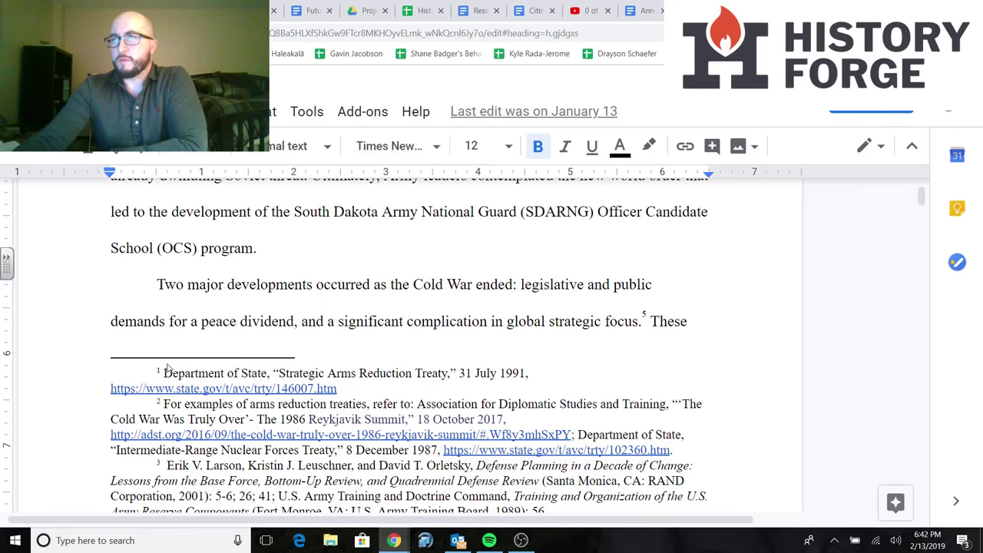
# - Examine the footnote citations on the first page and the superscript marker after 'Strategic Arms Reduction Treaty.'
pyautogui.click(199, 322)
pyautogui.scroll(-2, 279, 261)
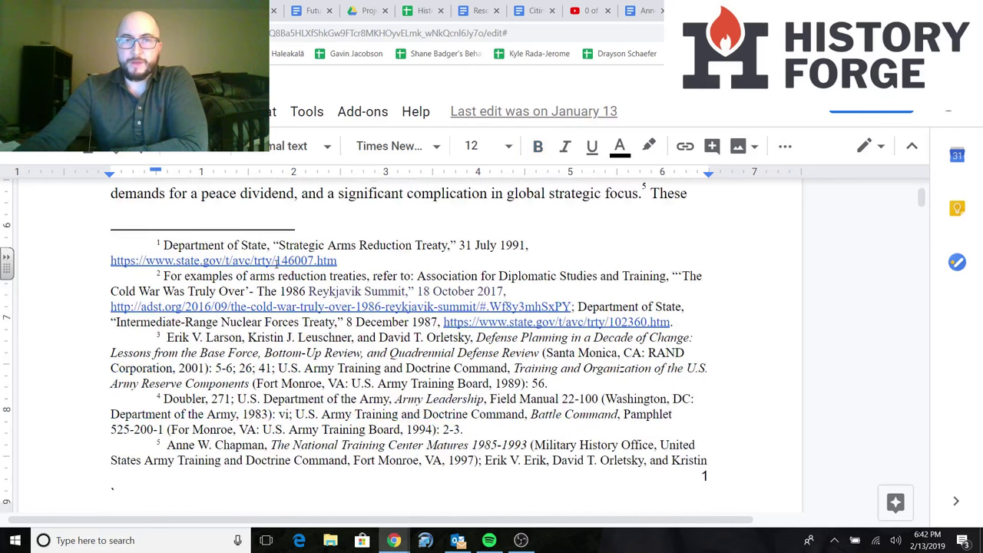
pyautogui.click(316, 192)
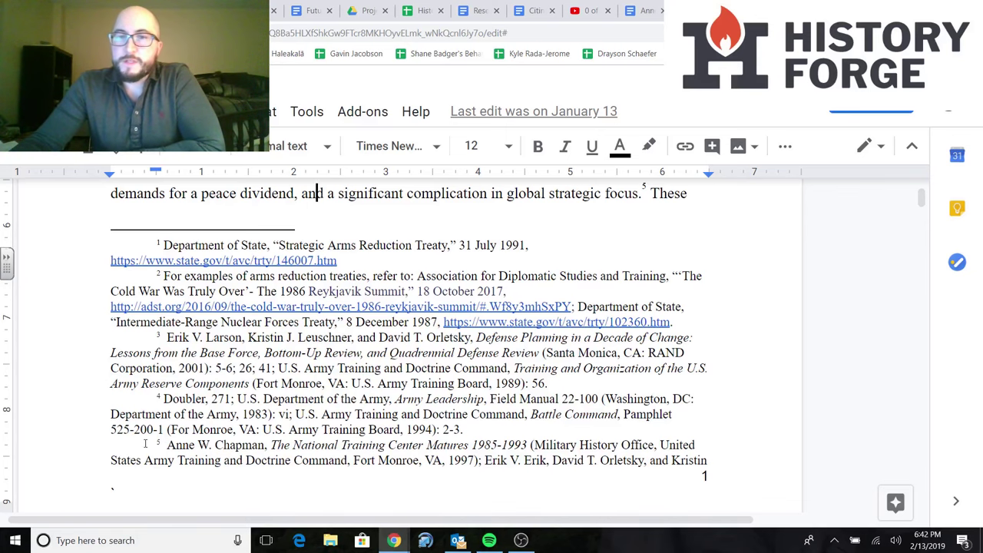
pyautogui.scroll(-1, 187, 463)
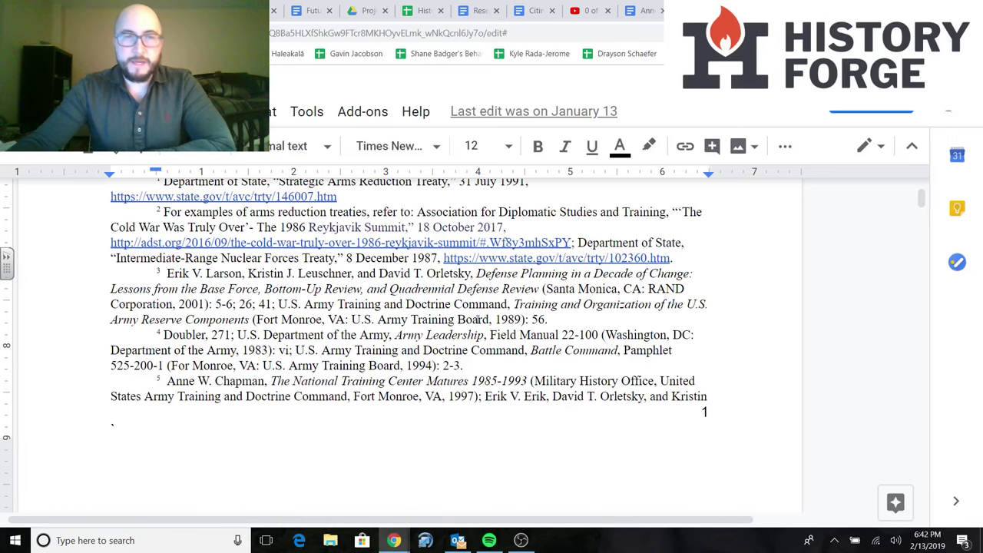
pyautogui.scroll(1, 443, 292)
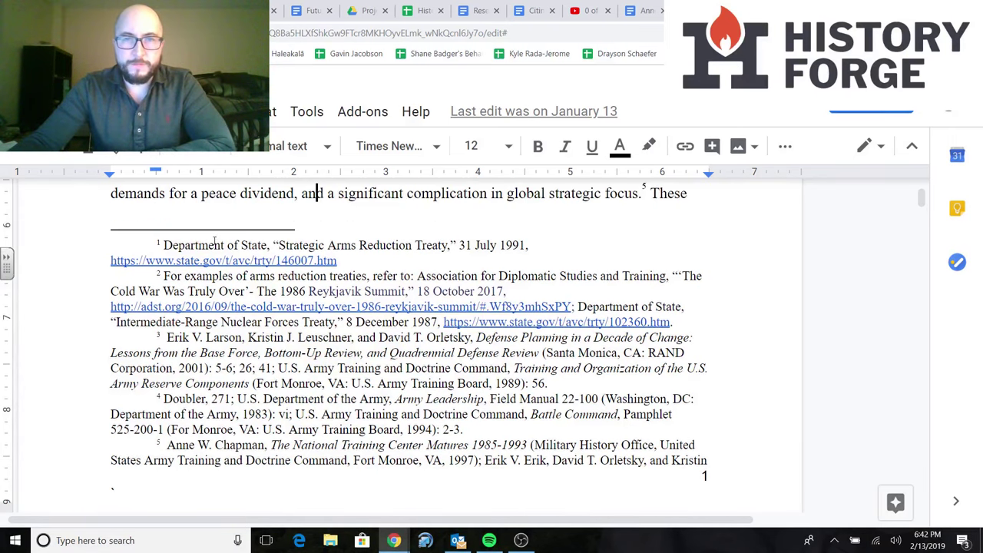
pyautogui.scroll(8, 312, 384)
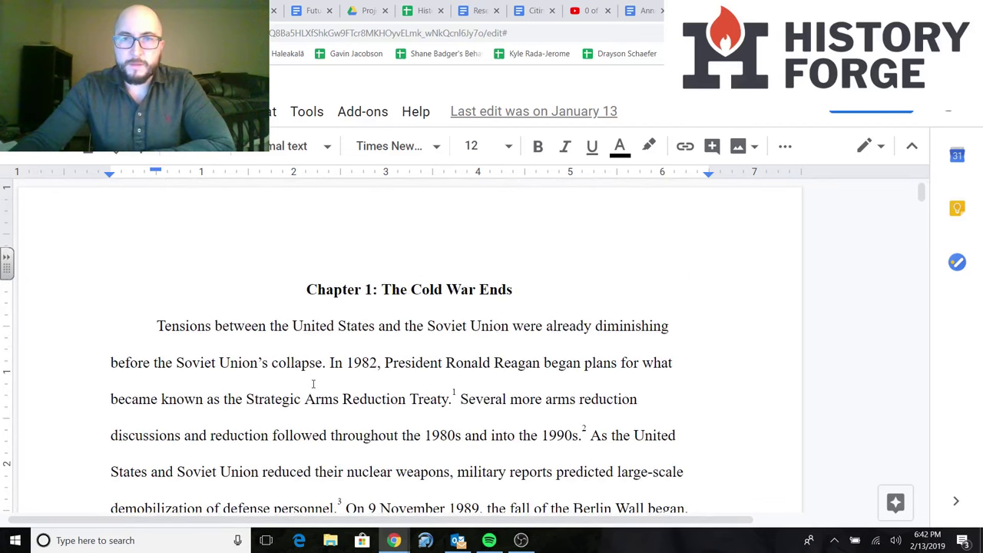
pyautogui.scroll(-1, 312, 369)
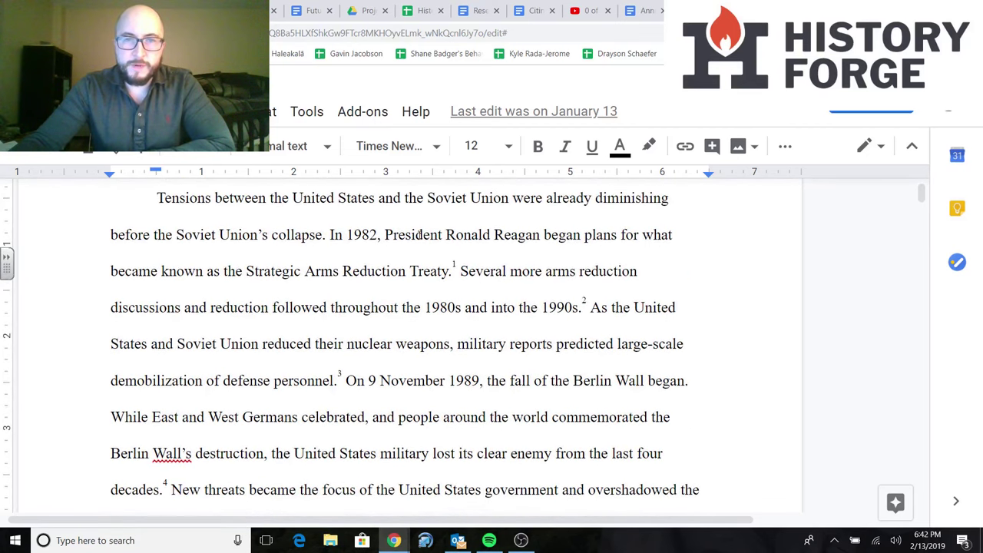
pyautogui.moveTo(461, 267); pyautogui.dragTo(452, 269)
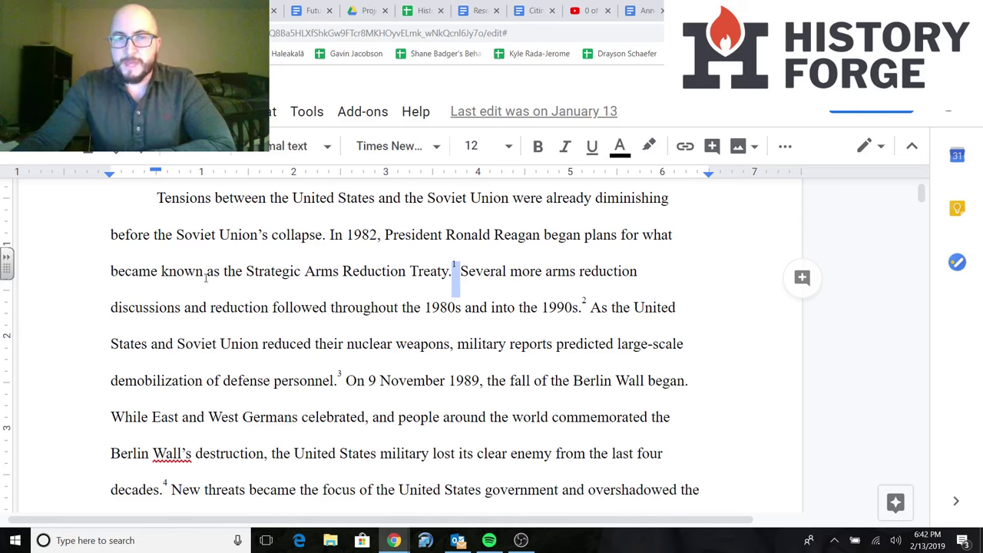
pyautogui.press('Left')
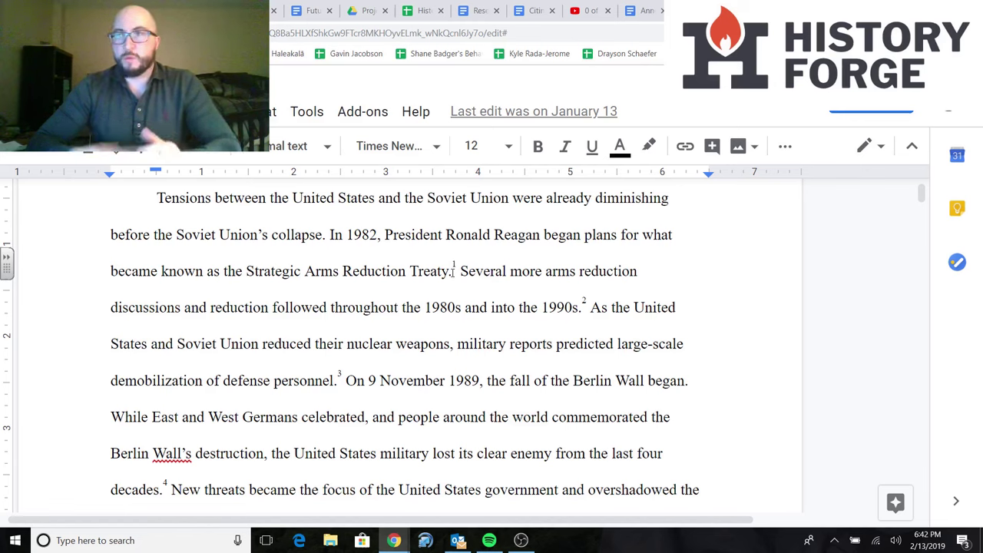
# - Compare the numbered superscript markers in the chapter's opening paragraphs with their matching footnotes at the end of the page
pyautogui.scroll(-2, 452, 271)
pyautogui.scroll(-3, 453, 273)
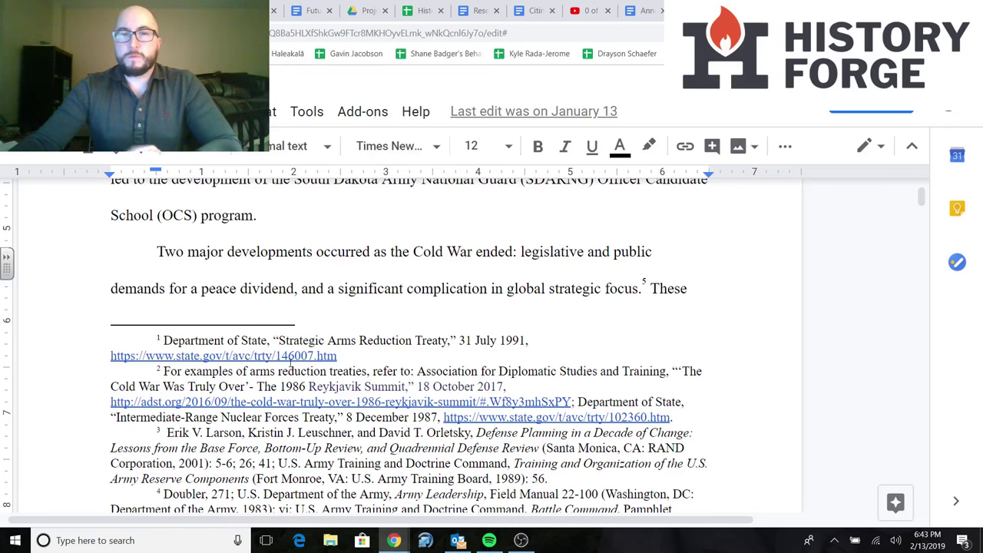
pyautogui.scroll(3, 291, 361)
pyautogui.scroll(4, 290, 363)
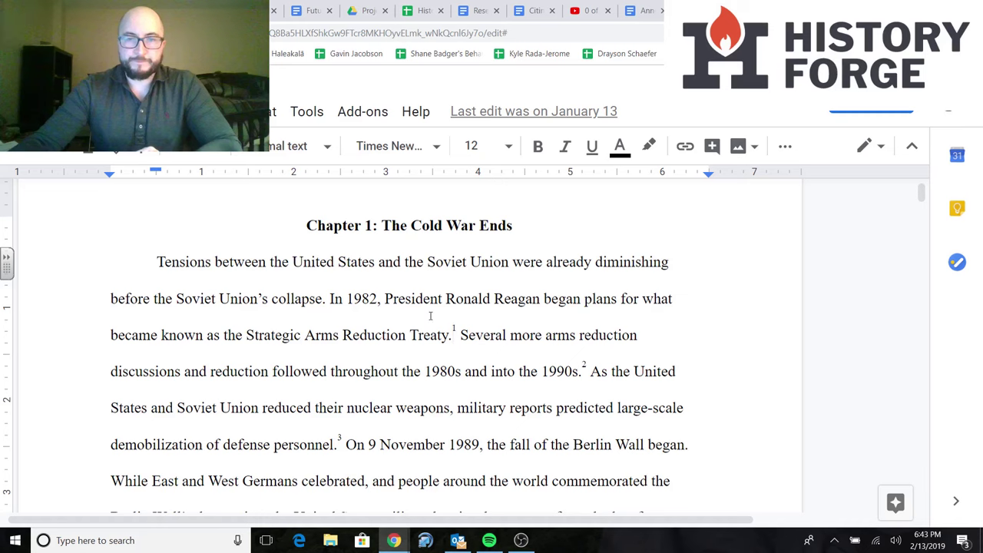
pyautogui.scroll(-1, 658, 291)
pyautogui.scroll(-1, 389, 294)
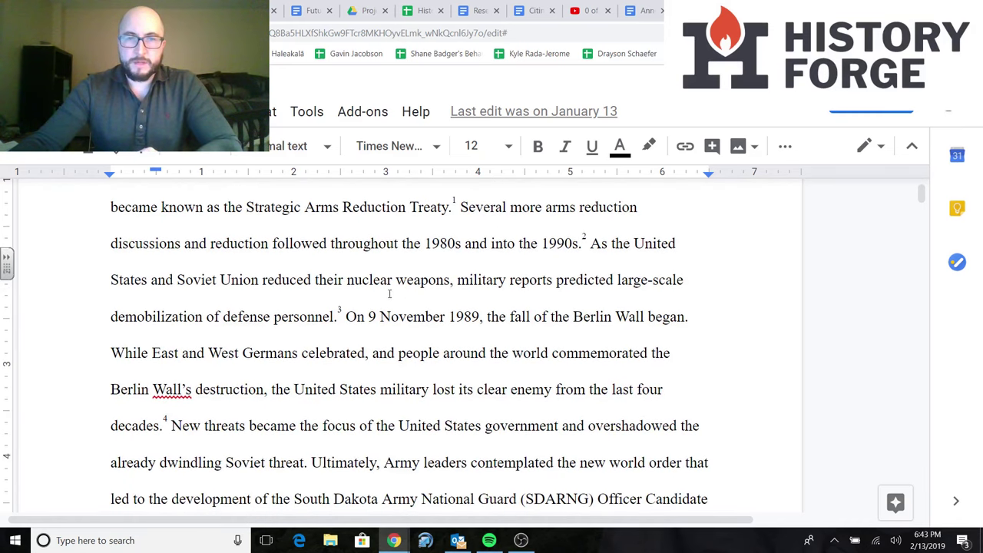
pyautogui.scroll(-2, 329, 322)
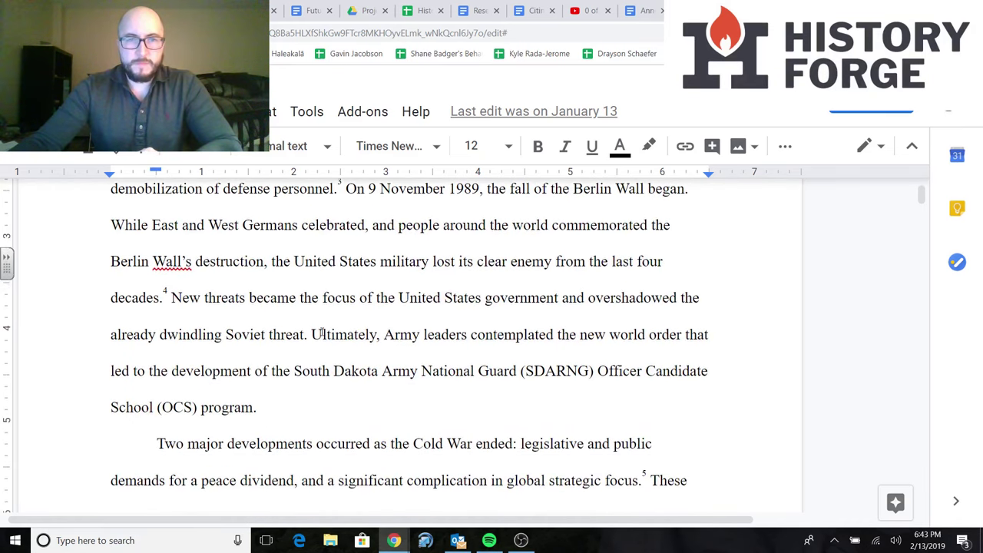
pyautogui.scroll(-2, 266, 325)
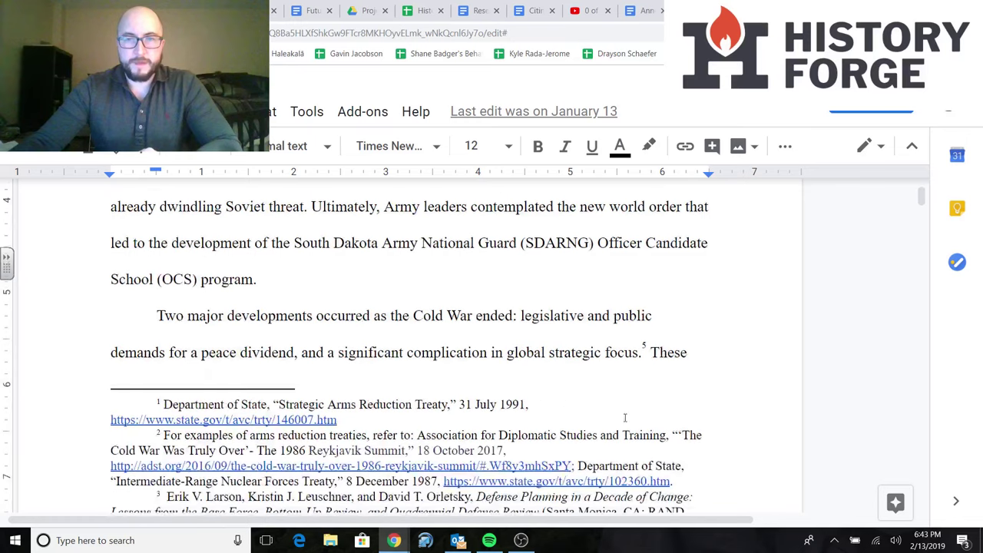
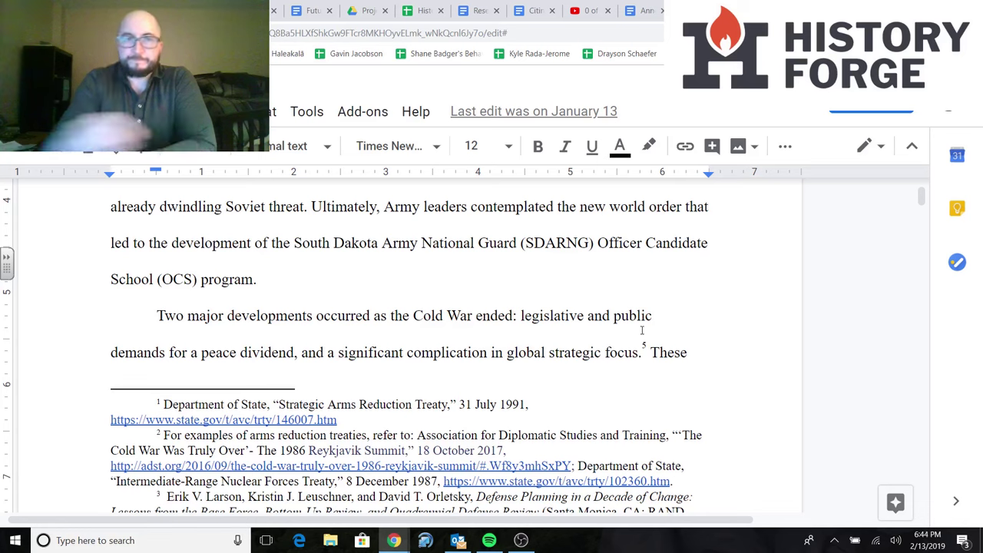
# - Delete the trailing space after 'School (OCS) program.' and insert a footnote at the end of that sentence
pyautogui.click(271, 281)
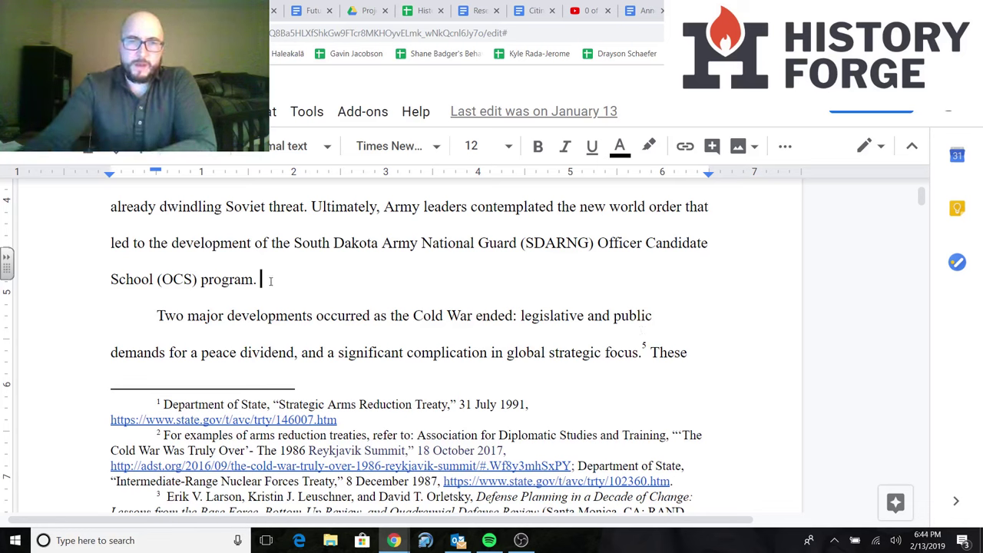
pyautogui.press('BackSpace')
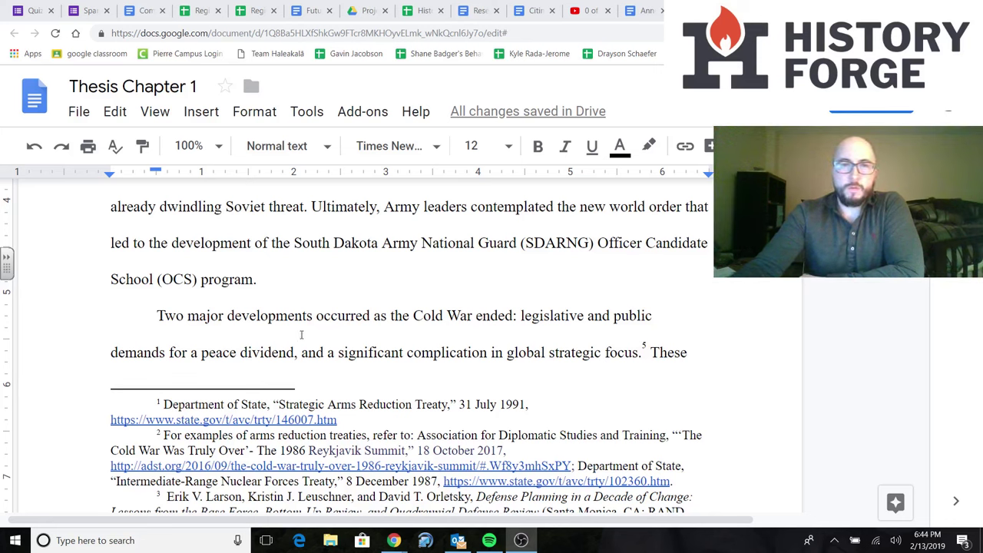
pyautogui.doubleClick(267, 282)
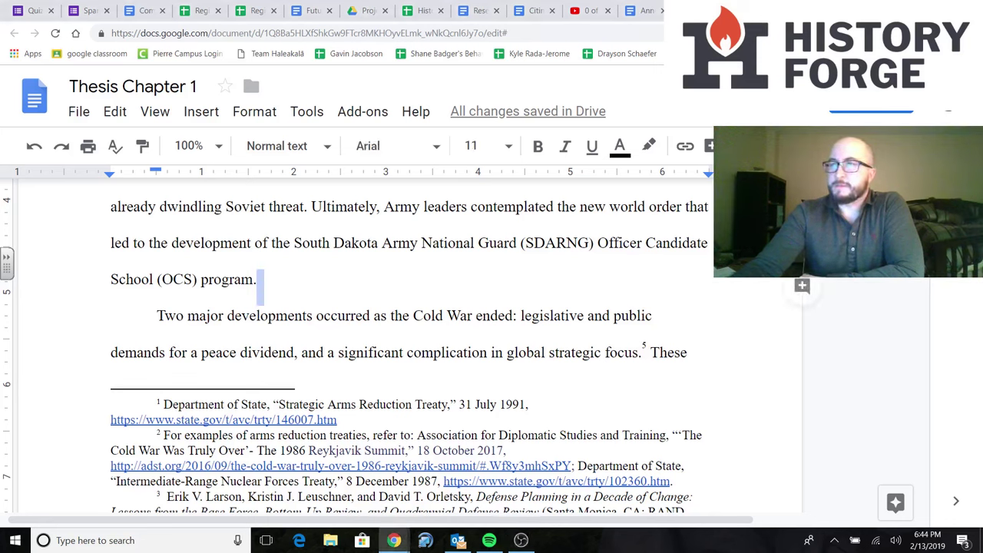
pyautogui.hotkey('alt', 'Tab')
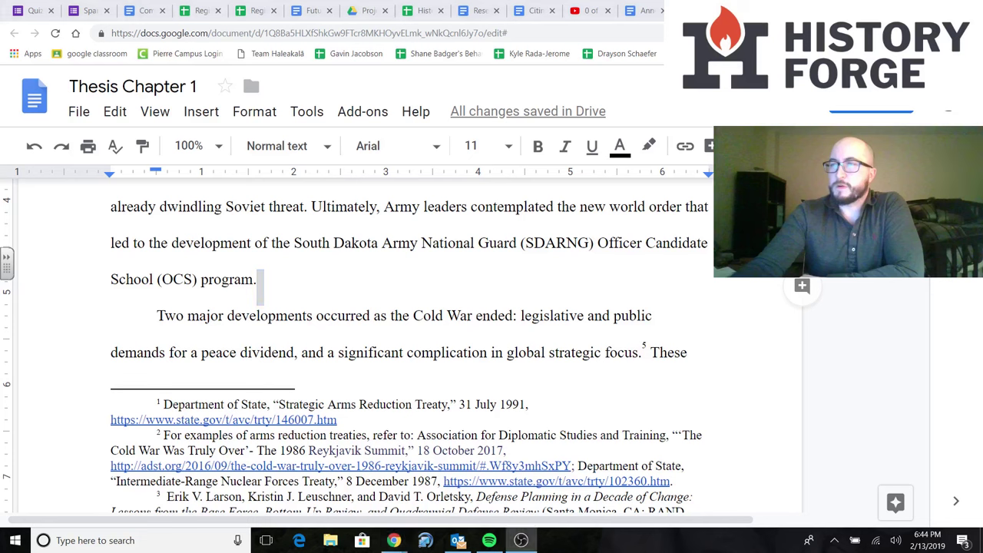
pyautogui.click(263, 283)
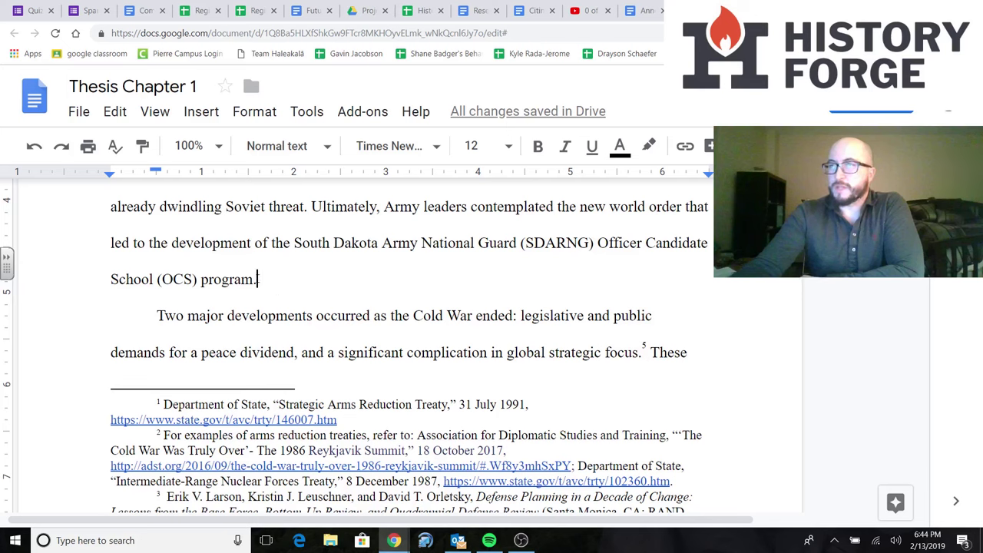
pyautogui.click(211, 113)
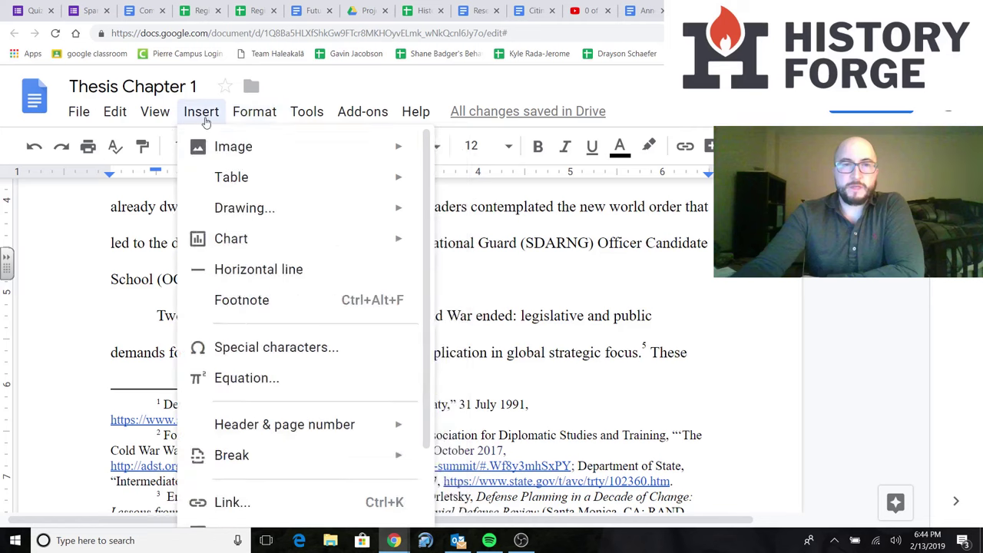
pyautogui.click(242, 301)
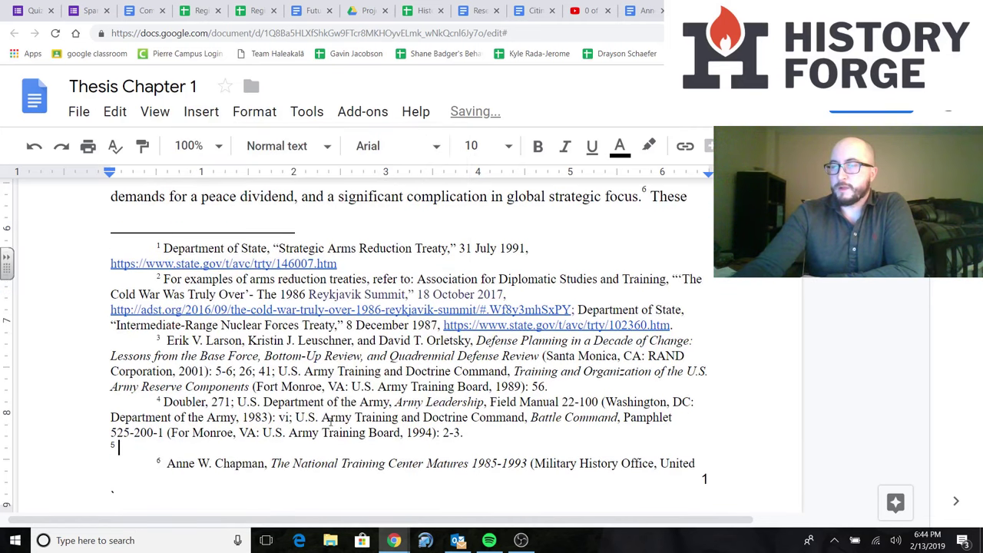
# - Check the new footnote's marker in the text and indent its empty entry to match the other footnotes
pyautogui.scroll(3, 292, 322)
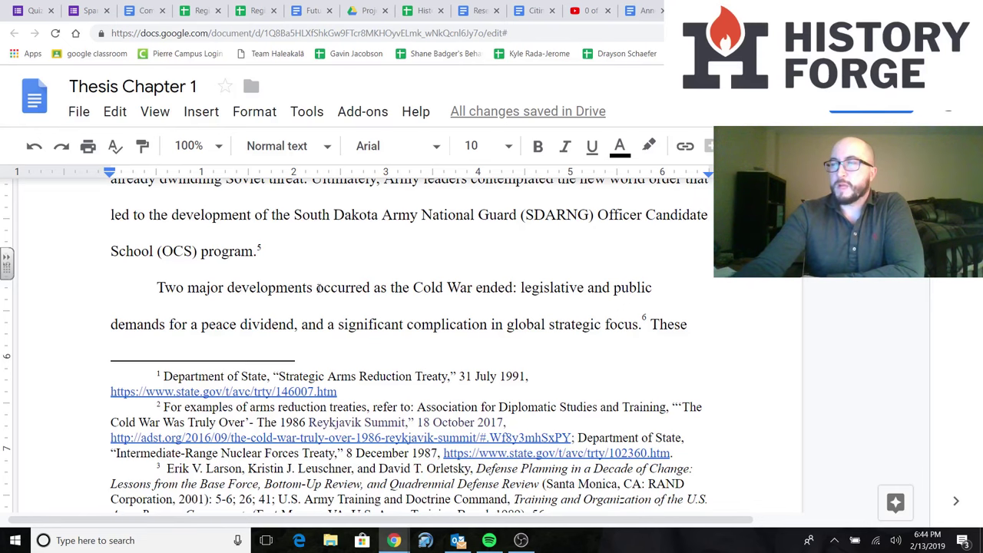
pyautogui.scroll(1, 416, 307)
pyautogui.scroll(-3, 451, 268)
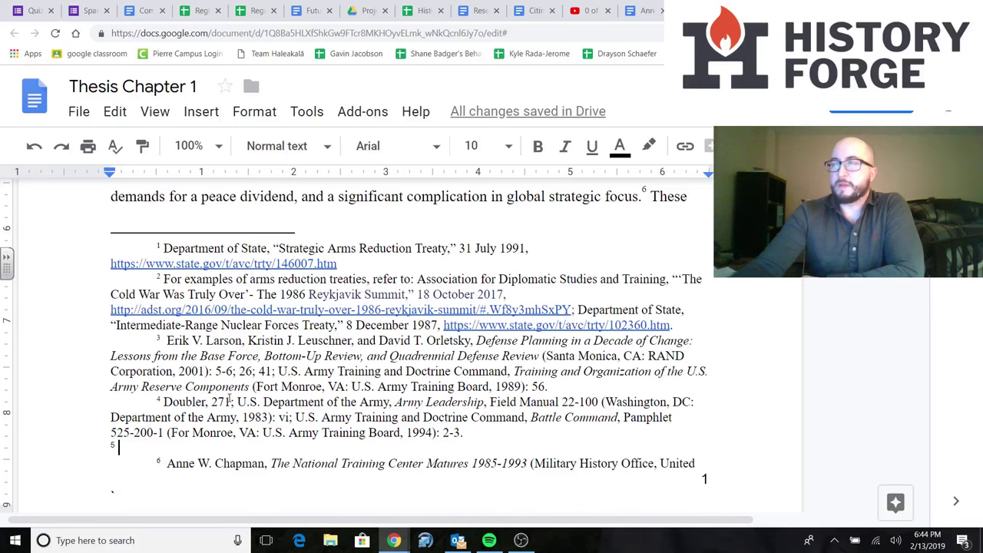
pyautogui.scroll(1, 237, 402)
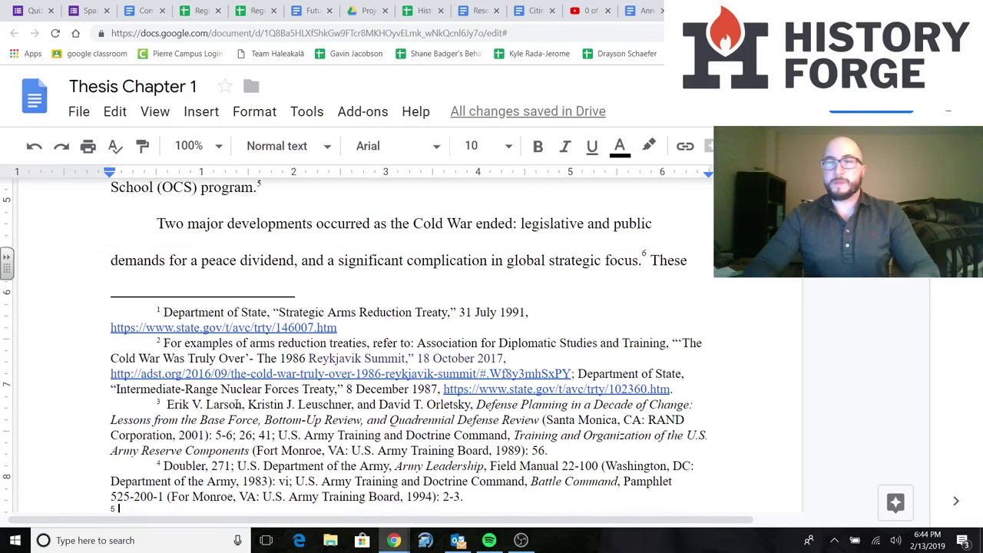
pyautogui.scroll(-1, 246, 387)
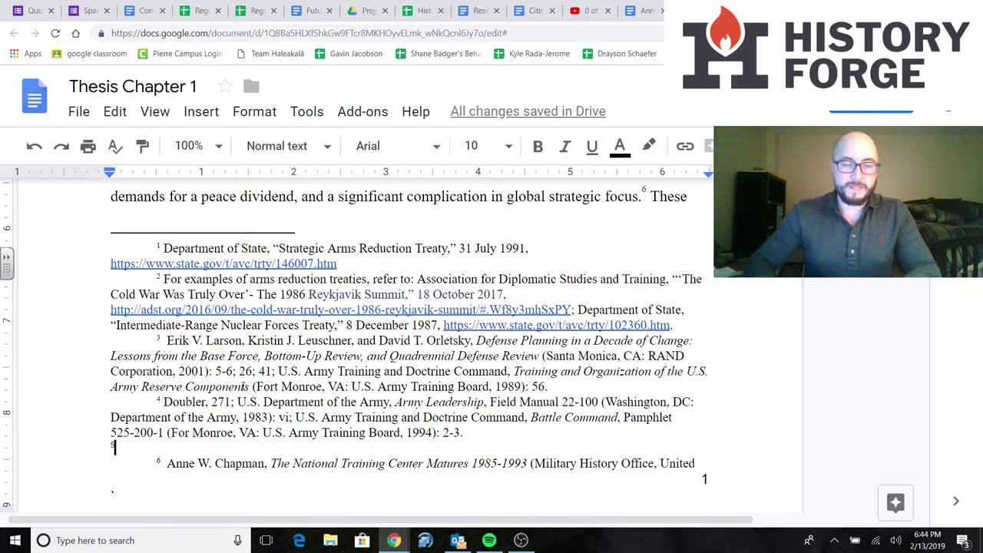
pyautogui.press('Tab')
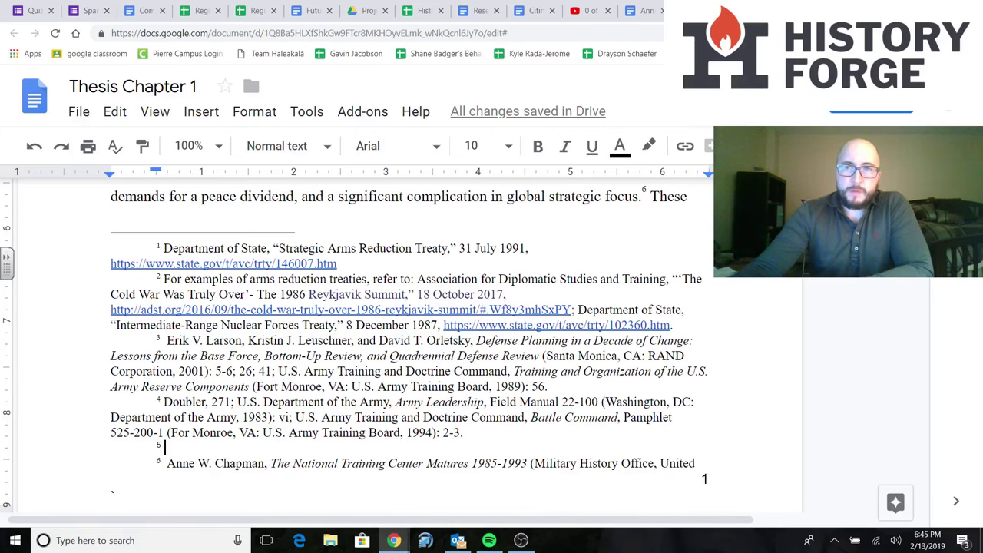
# - Switch to the Chicago Style Guide and review the Footnotes/Endnotes page's basic structure rules and its example footnote citation
pyautogui.hotkey('ctrl', 'Tab')
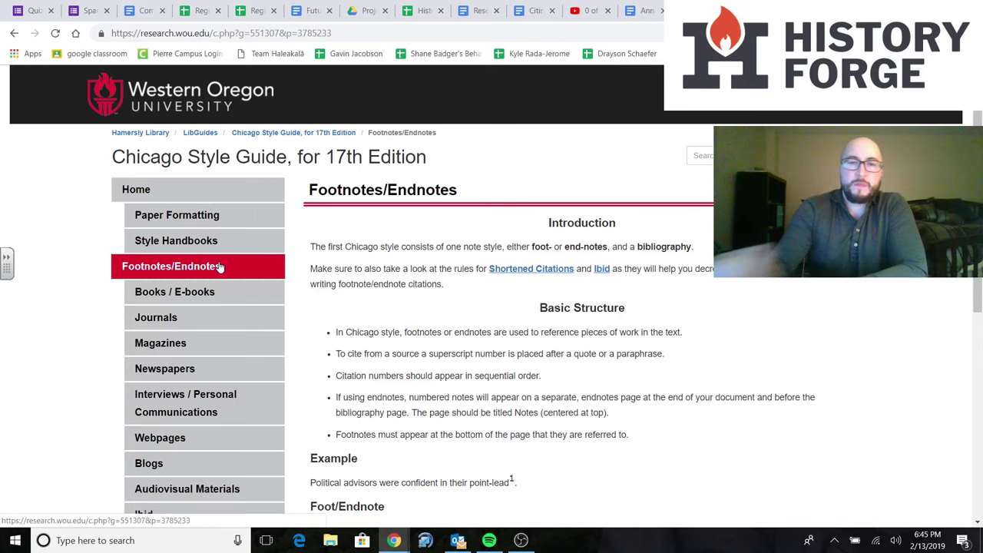
pyautogui.scroll(-1, 462, 284)
pyautogui.scroll(-1, 462, 284)
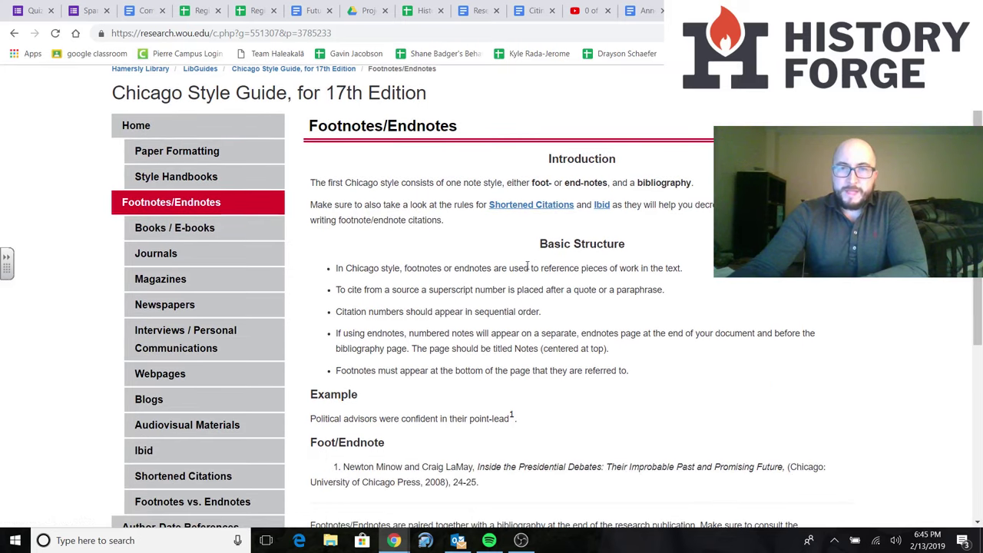
pyautogui.scroll(-1, 599, 262)
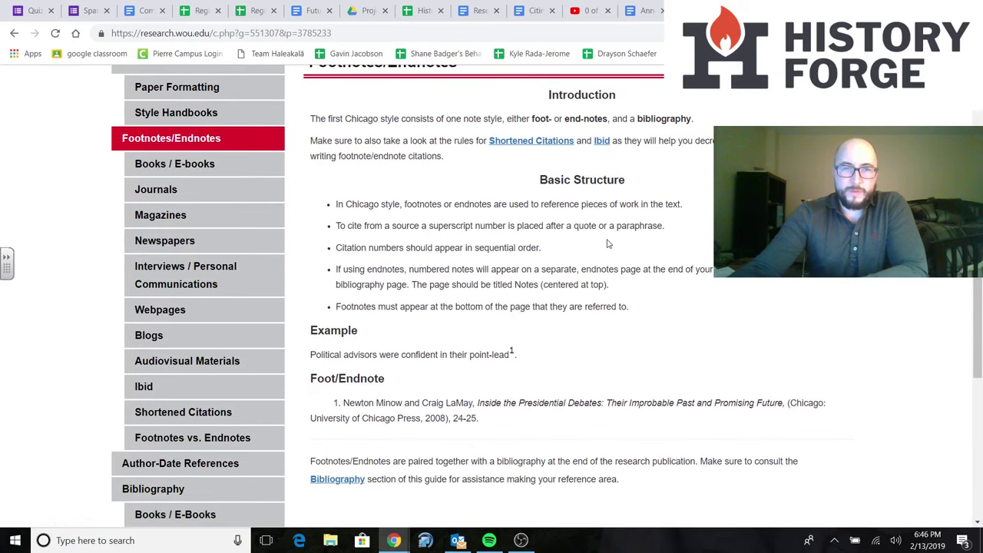
pyautogui.scroll(-1, 609, 243)
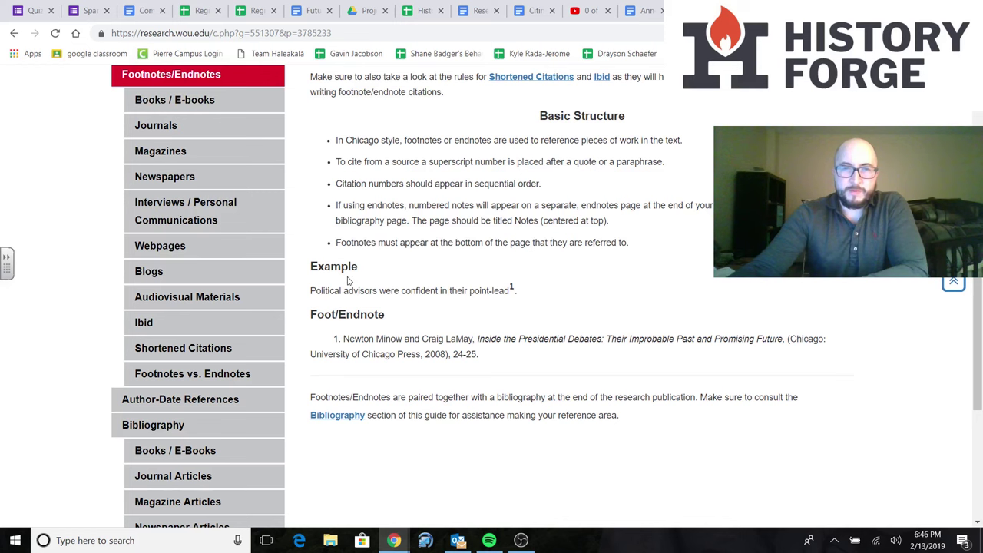
pyautogui.scroll(-1, 412, 271)
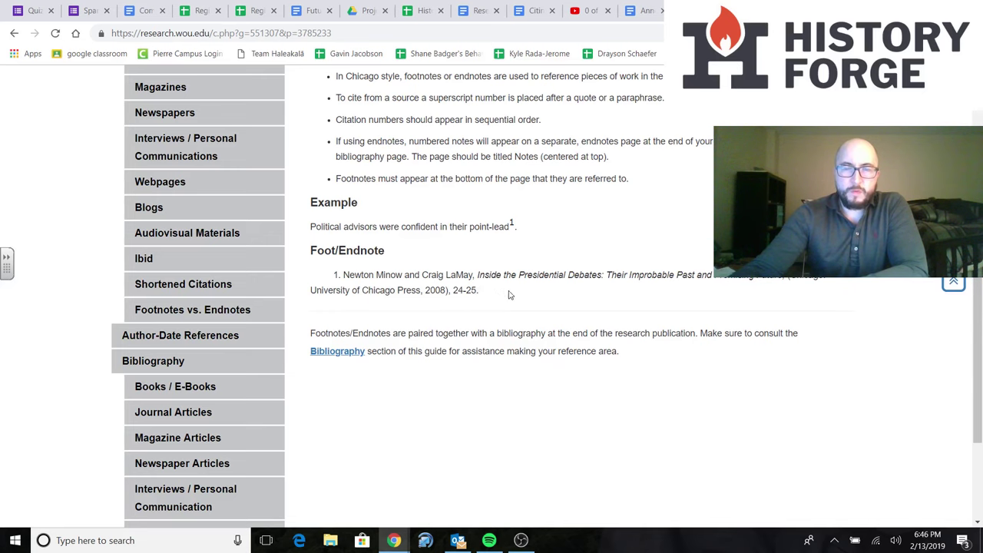
pyautogui.moveTo(511, 292); pyautogui.dragTo(345, 278)
pyautogui.scroll(1, 357, 291)
pyautogui.scroll(1, 356, 290)
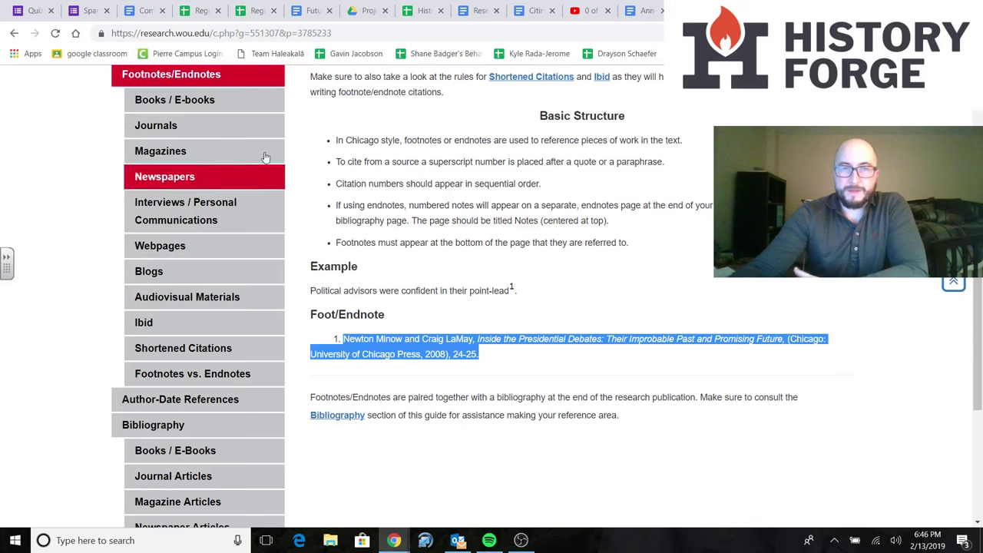
pyautogui.click(482, 294)
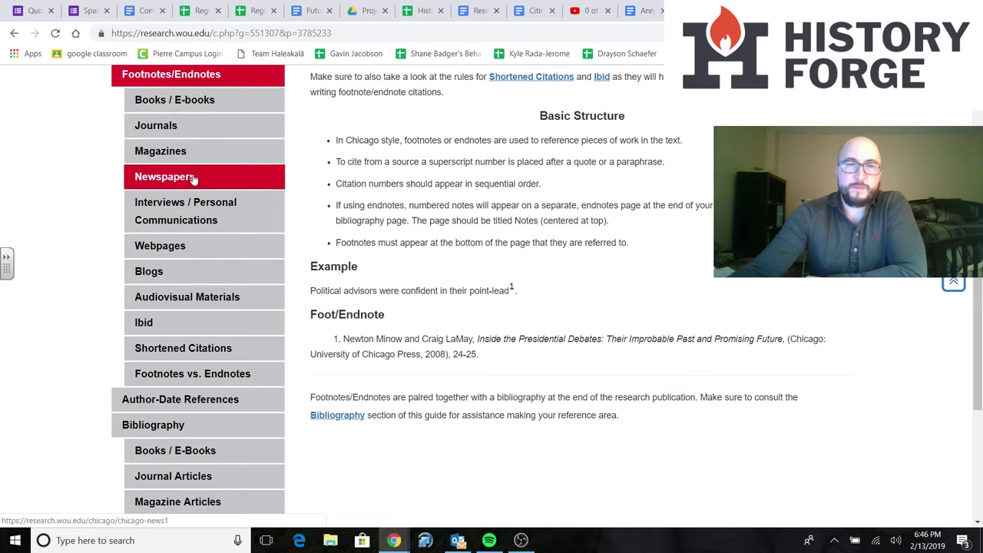
# - Open the guide's Books / E-books page and examine the citation elements and basic layout, starting with the author's name
pyautogui.click(193, 112)
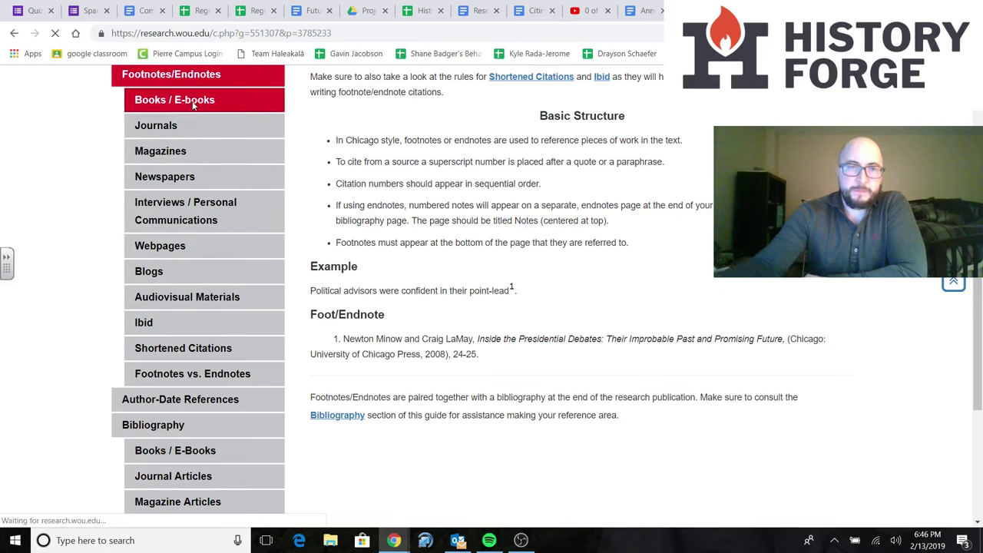
pyautogui.scroll(-3, 372, 296)
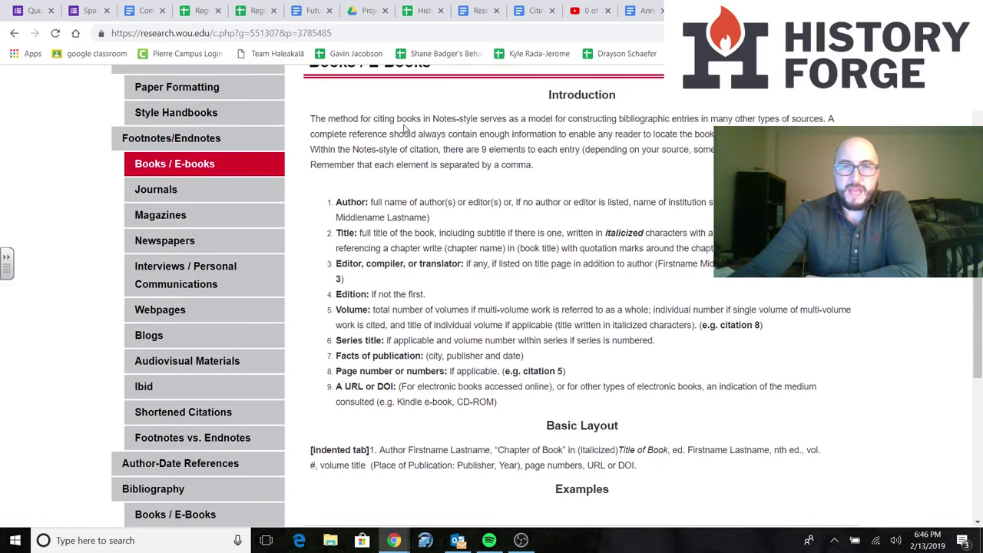
pyautogui.scroll(-2, 508, 275)
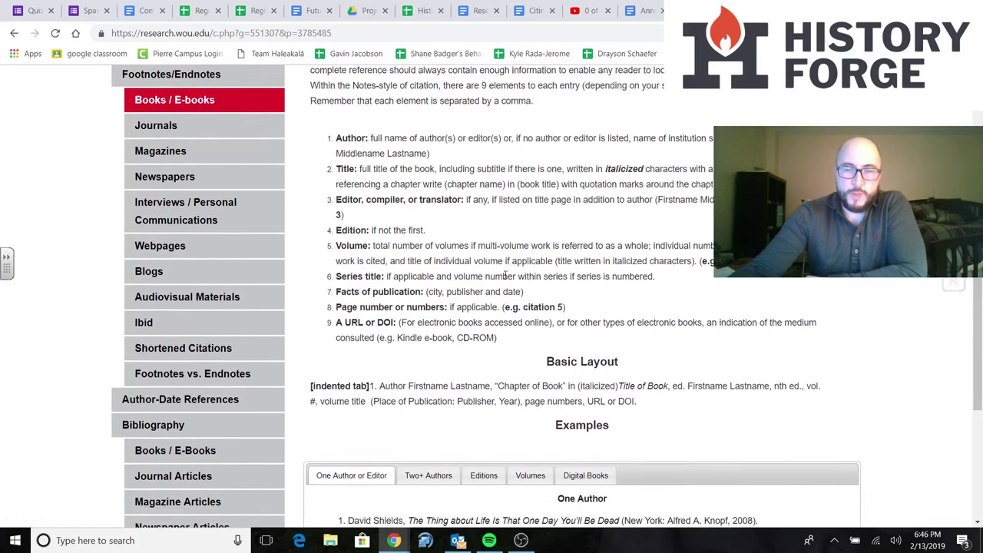
pyautogui.scroll(-1, 512, 227)
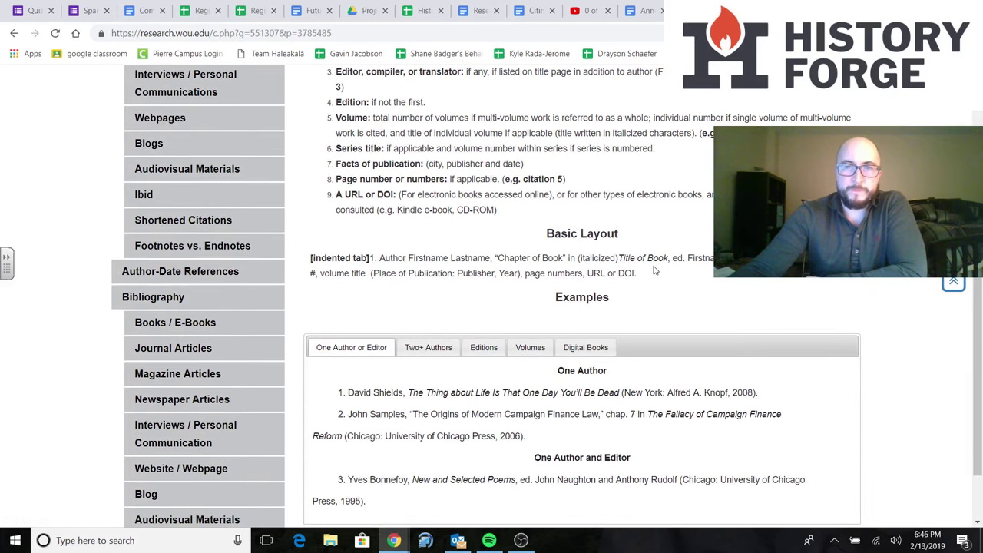
pyautogui.moveTo(381, 257); pyautogui.dragTo(489, 262)
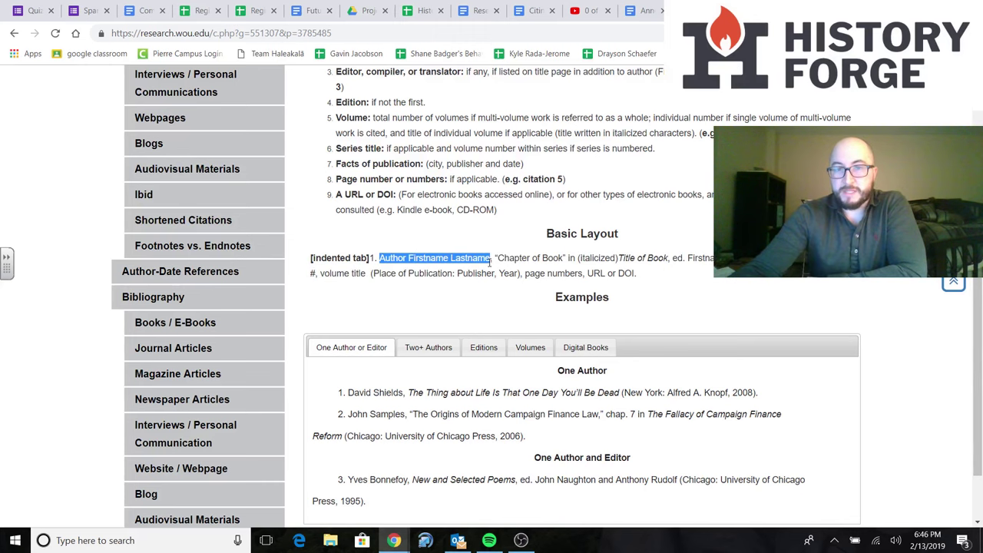
pyautogui.click(520, 260)
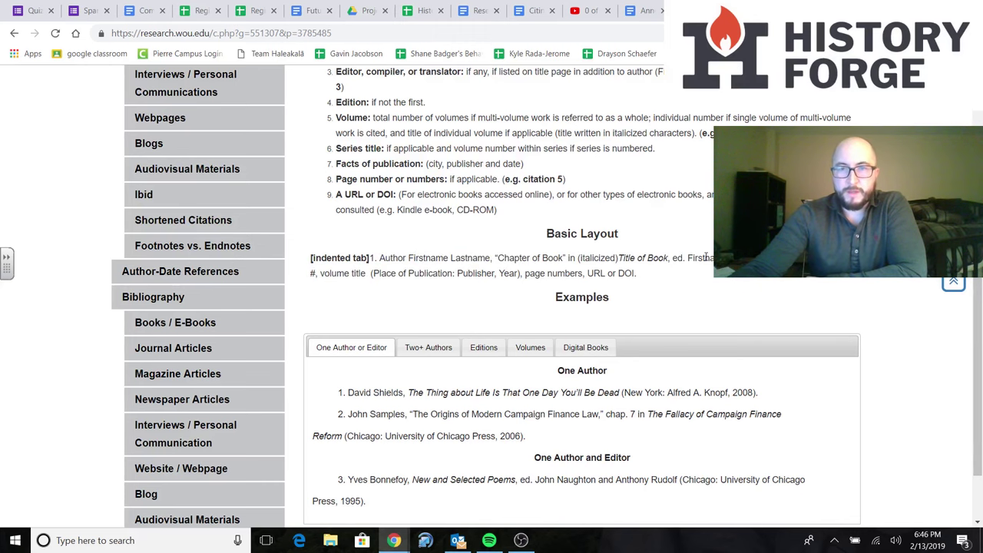
# - Copy the first One Author example, citing The Thing about Life Is That One Day You'll Be Dead, into the thesis's empty footnote 5
pyautogui.scroll(-2, 689, 287)
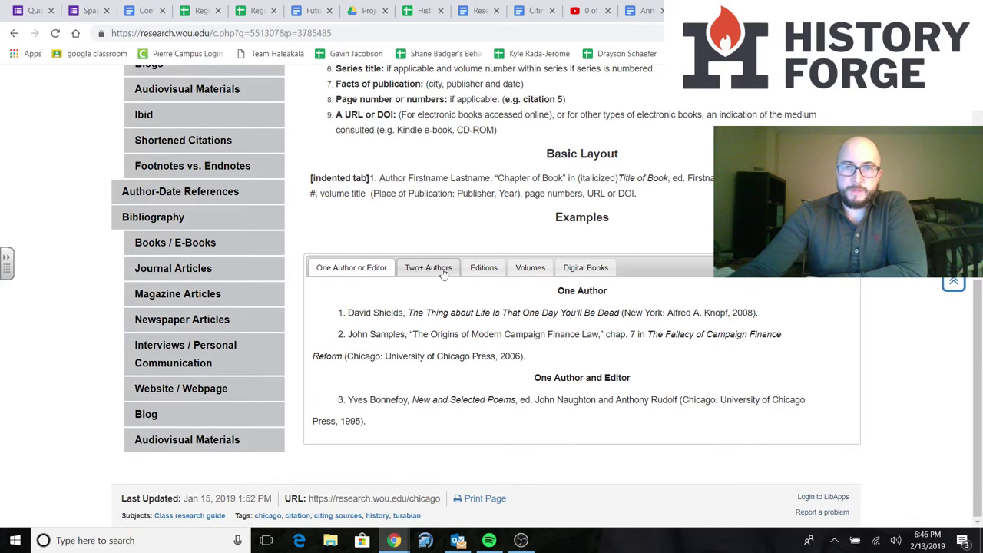
pyautogui.moveTo(766, 319); pyautogui.dragTo(349, 307)
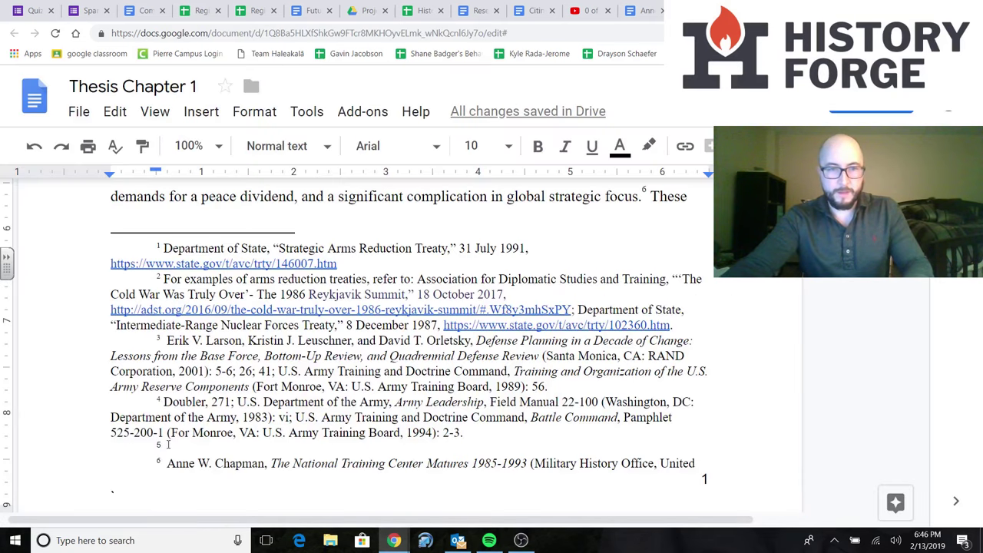
pyautogui.write('David Shields, The Thing about Life Is That One Day You’ll Be Dead (New York: Alfred A. Knopf, 2008).')
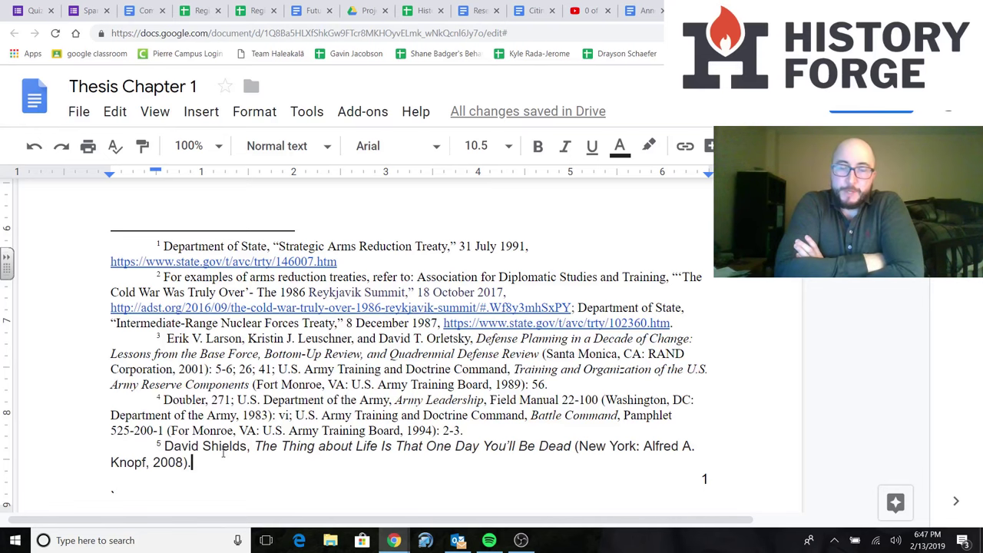
# - Check the superscript marker after 'School (OCS) program.' against its newly filled citation at the end of the page
pyautogui.scroll(3, 283, 330)
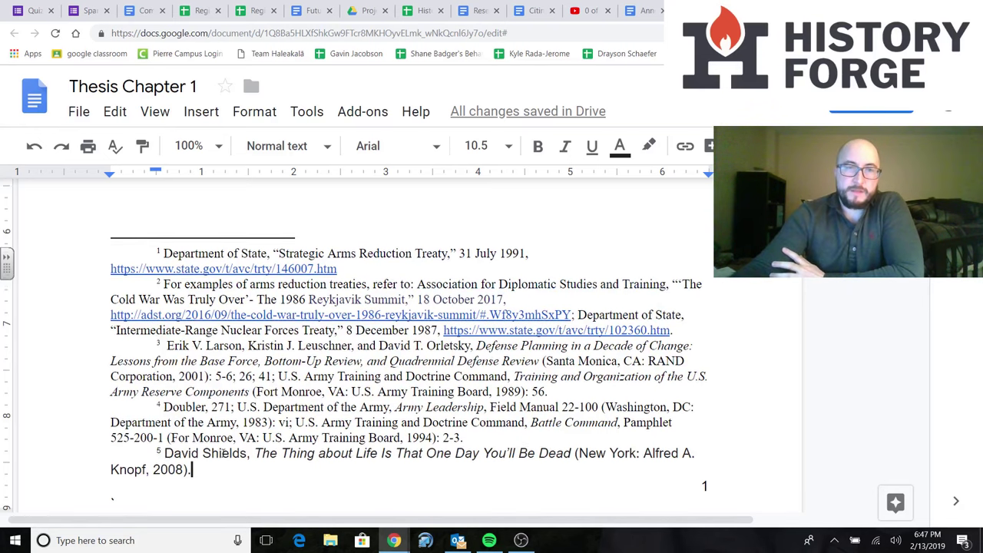
pyautogui.scroll(1, 269, 302)
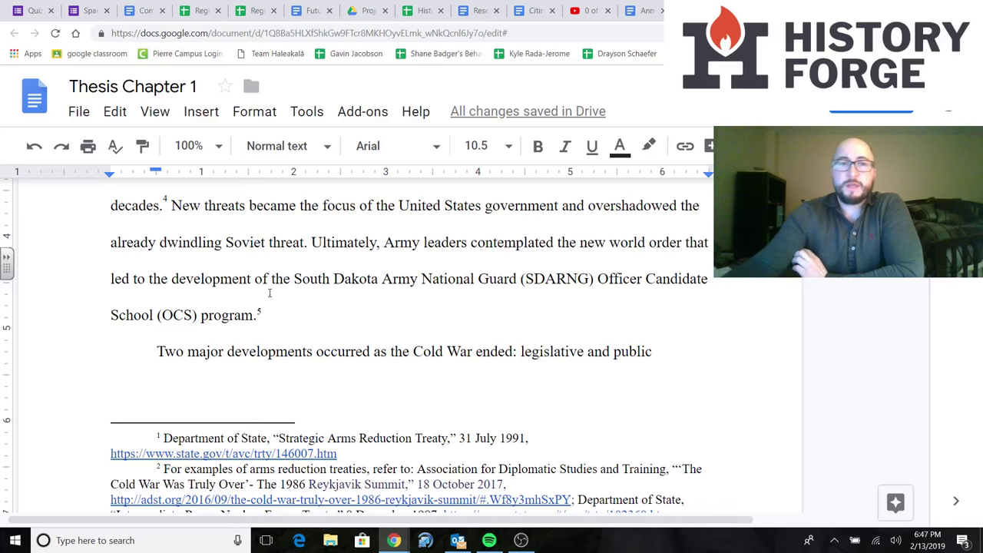
pyautogui.click(264, 315)
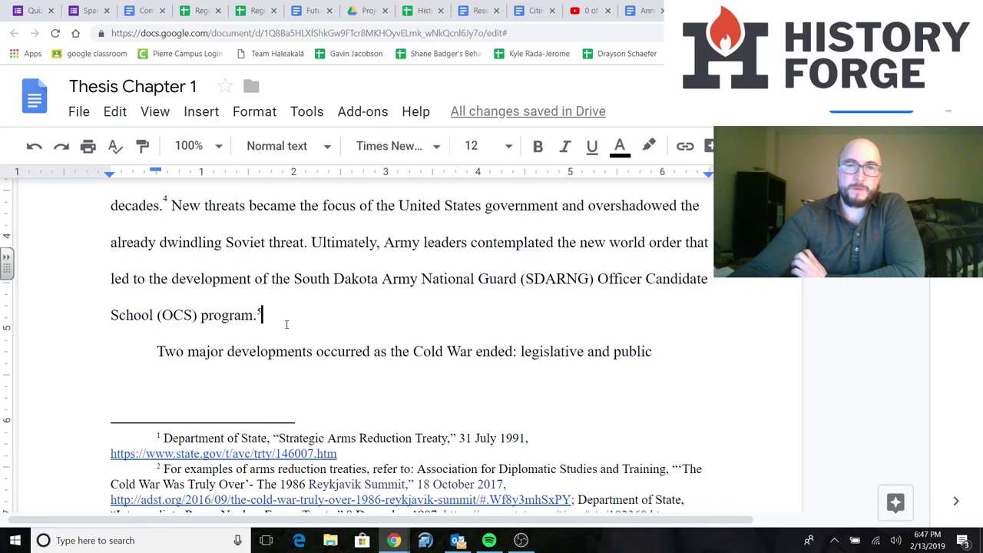
pyautogui.scroll(-2, 288, 322)
pyautogui.scroll(-2, 288, 338)
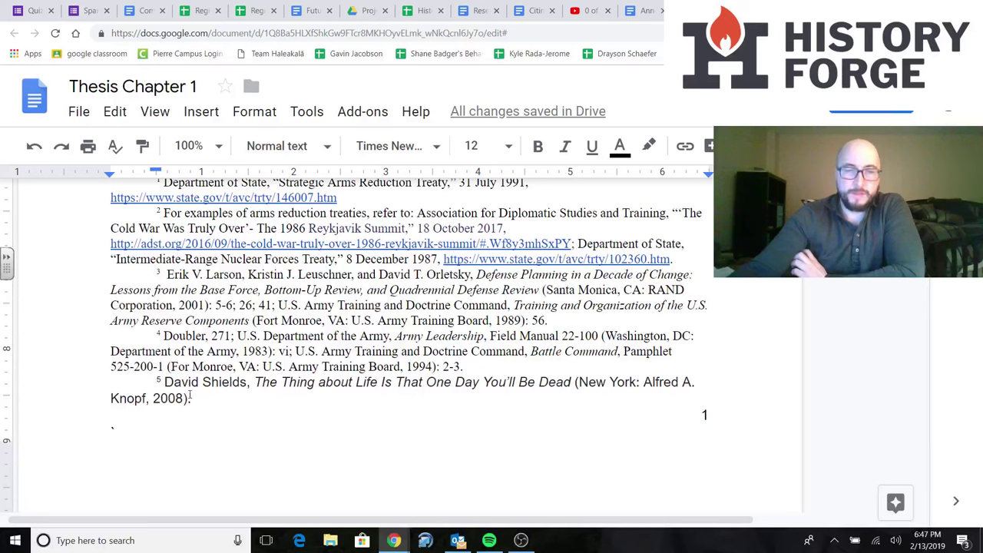